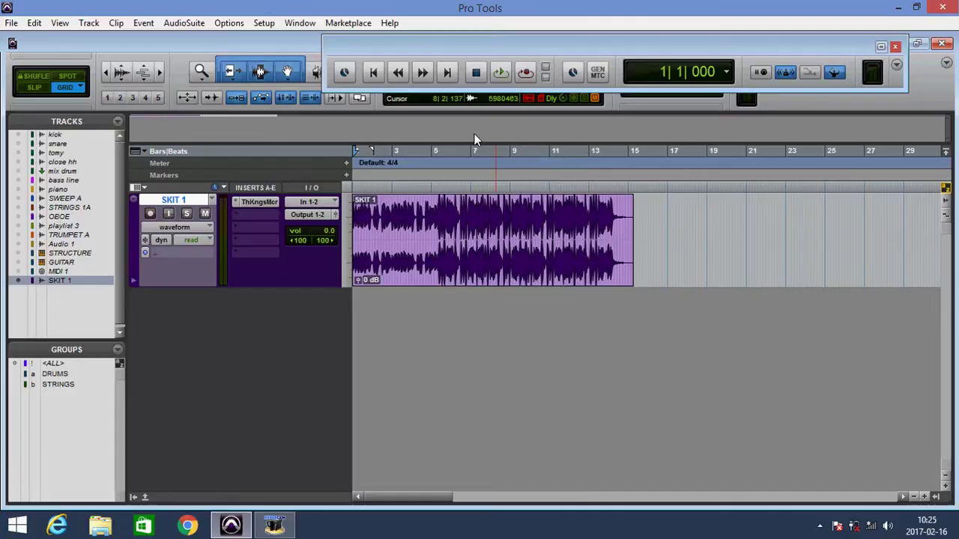
Step: Remove the existing plug-in from the first insert of the SKIT 1 track and insert the multichannel EQ3 7-Band (stereo) there
{"action": "left_click", "coordinate": [243, 206]}
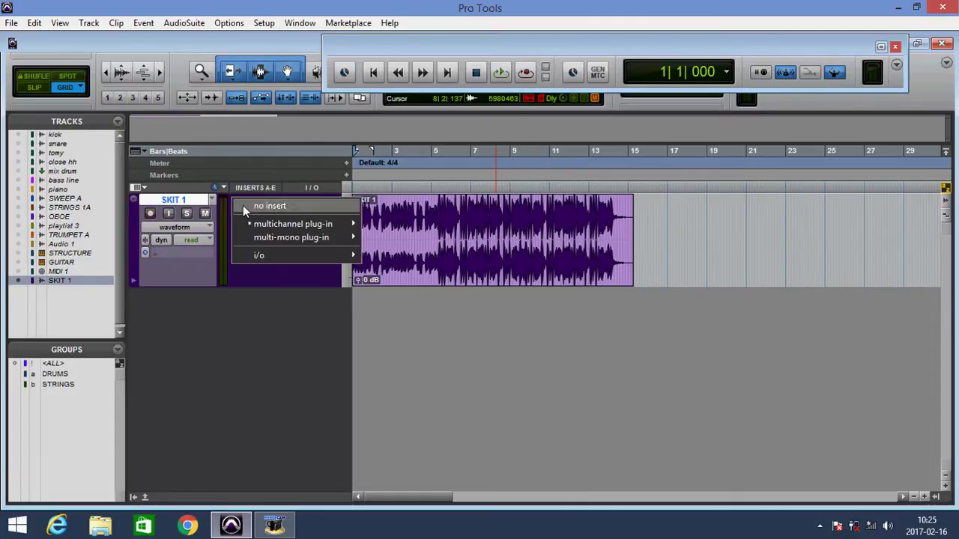
{"action": "left_click", "coordinate": [243, 206]}
{"action": "left_click", "coordinate": [242, 204]}
{"action": "mouse_move", "coordinate": [300, 224]}
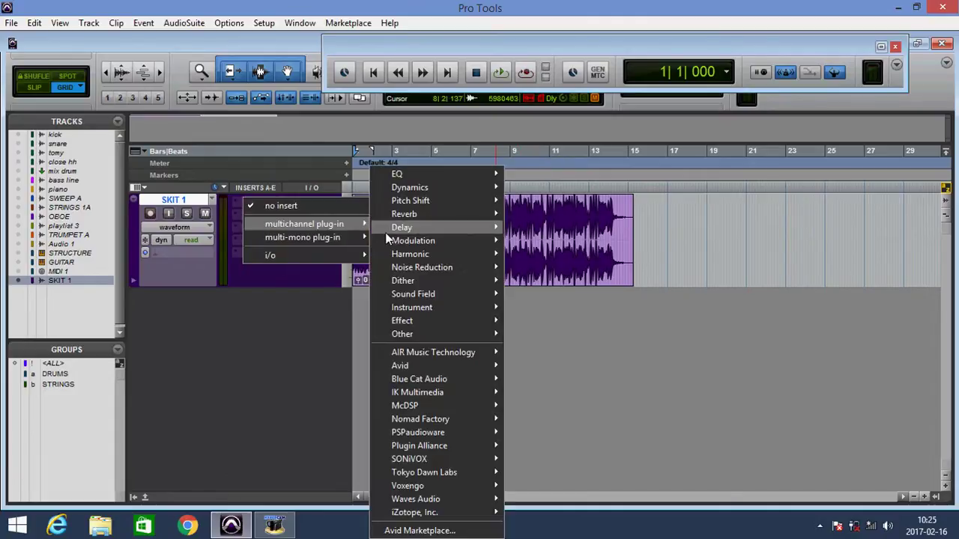
{"action": "mouse_move", "coordinate": [475, 175]}
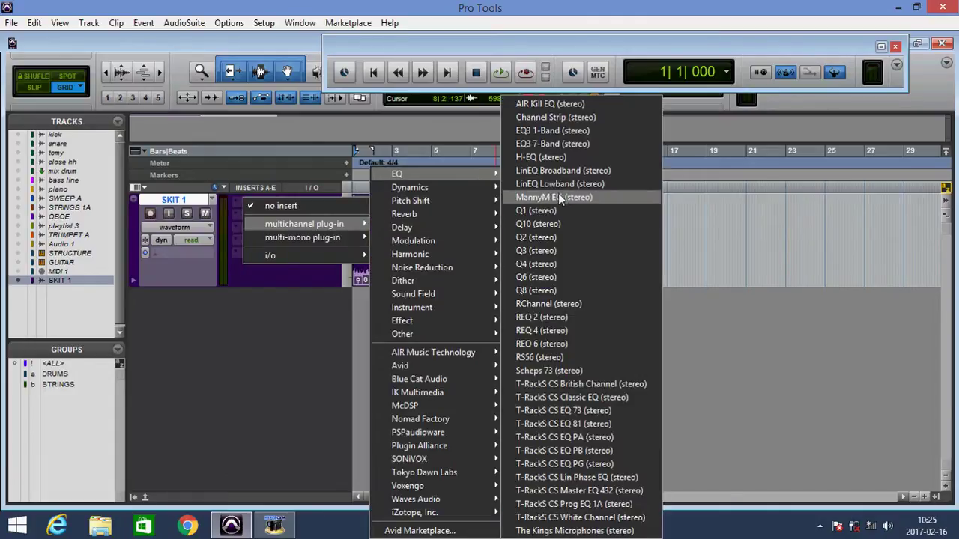
{"action": "left_click", "coordinate": [606, 141]}
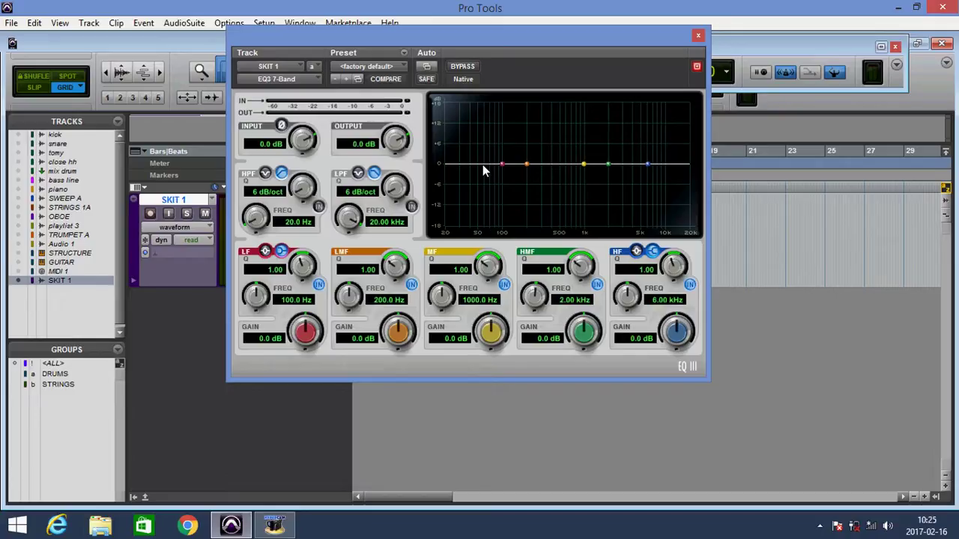
Step: Enable plug-in automation for the EQ3 7-Band parameters from Low-Mid Band Q through Low-Pass Type, and close the plug-in window
{"action": "right_click", "coordinate": [397, 140]}
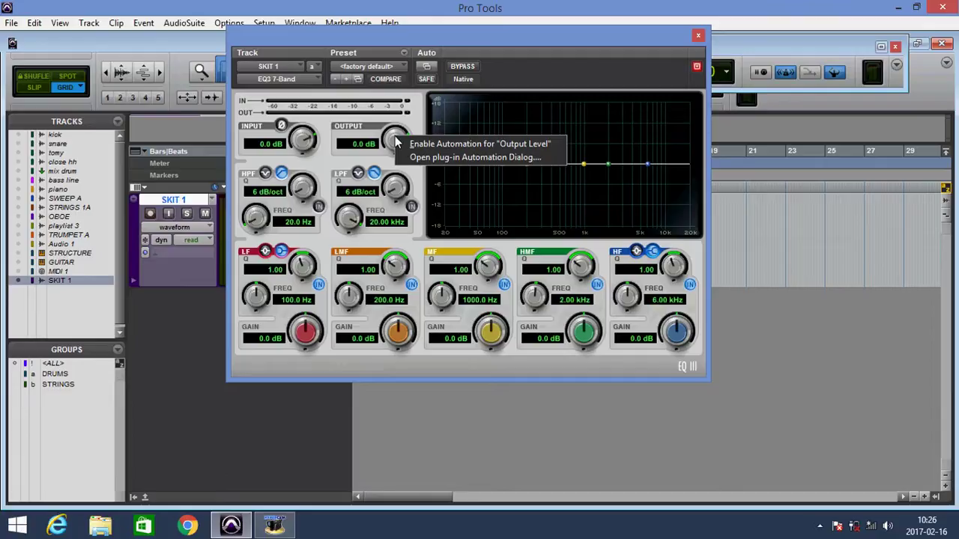
{"action": "left_click", "coordinate": [499, 161]}
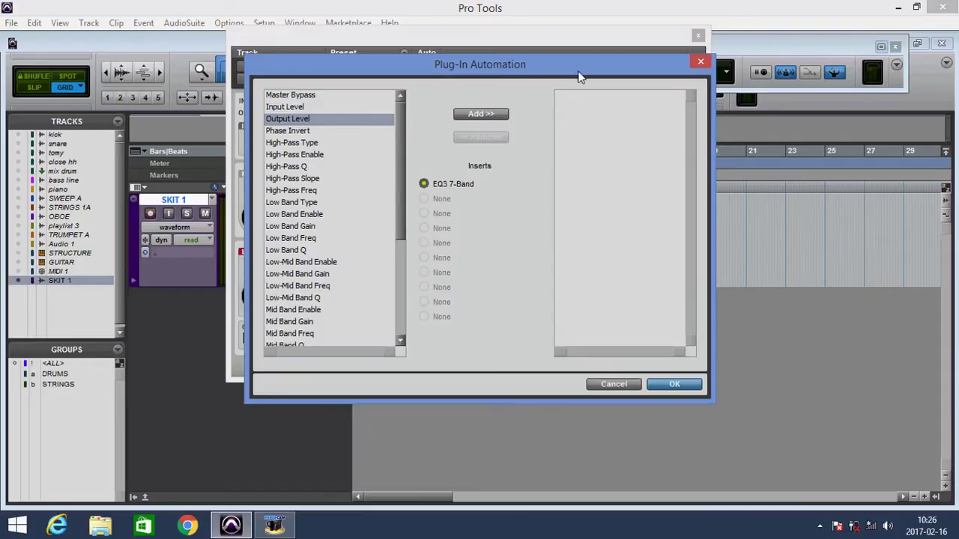
{"action": "scroll", "coordinate": [396, 215], "scroll_direction": "down", "scroll_amount": 5}
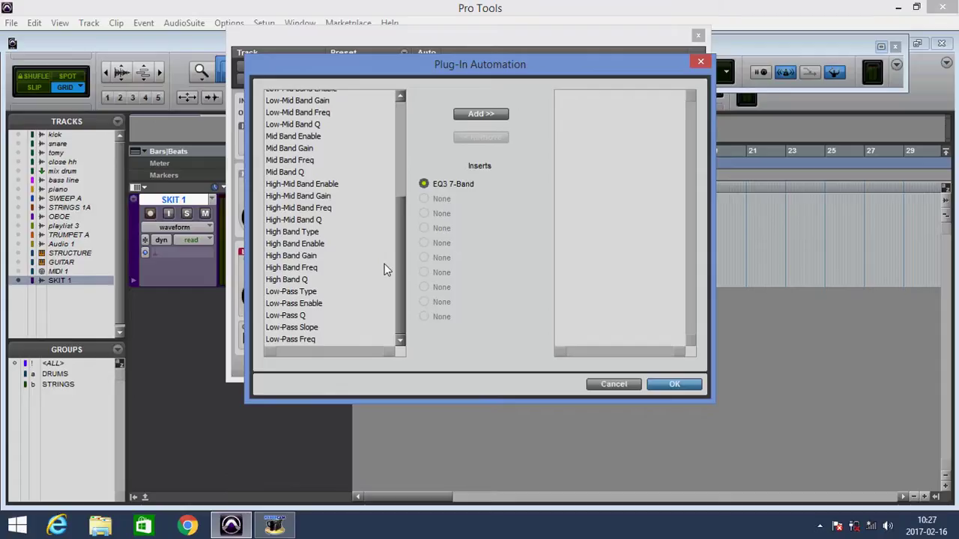
{"action": "left_click", "coordinate": [297, 125]}
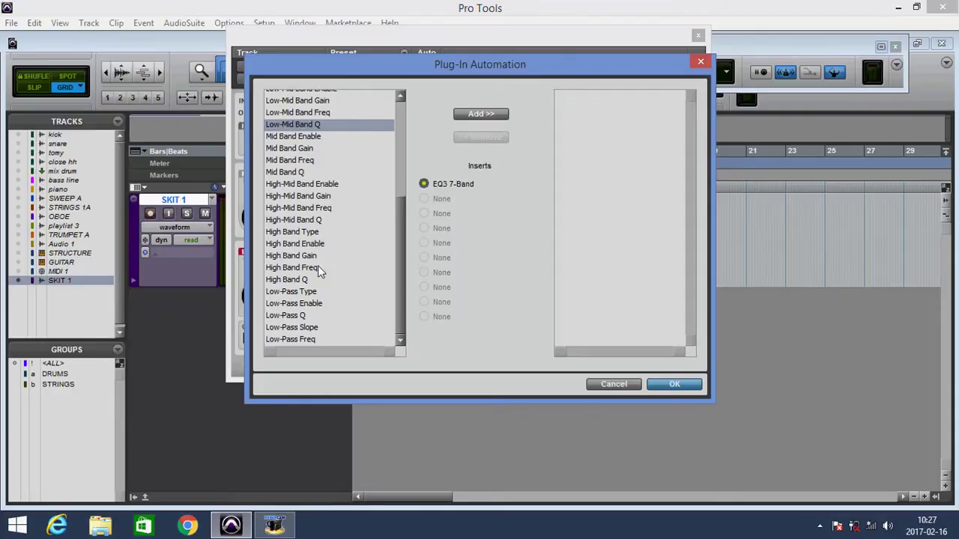
{"action": "left_click", "coordinate": [307, 292], "text": "shift"}
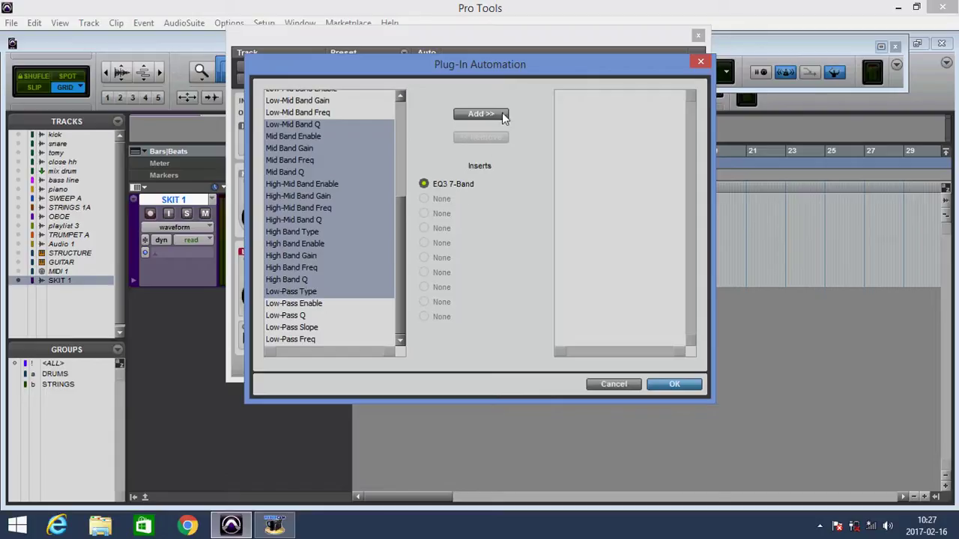
{"action": "left_click", "coordinate": [480, 114]}
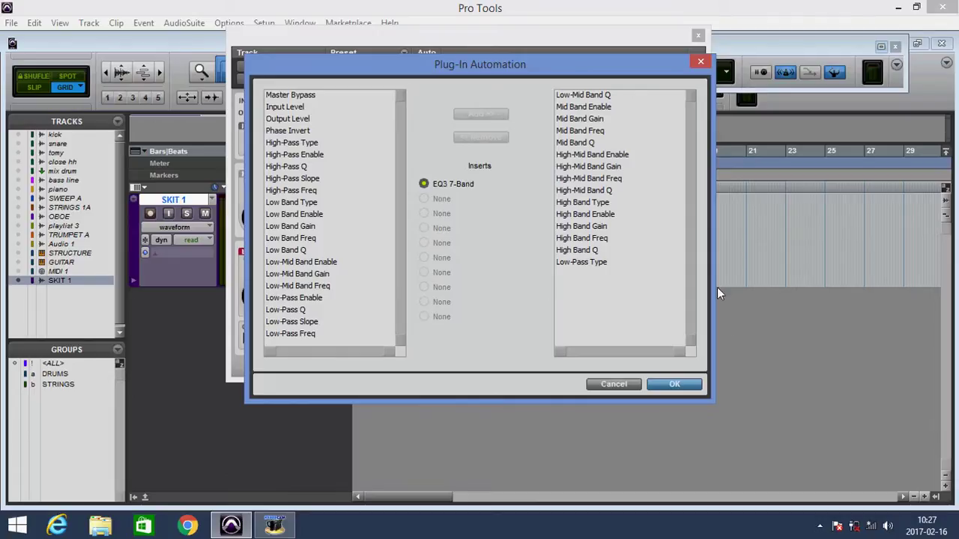
{"action": "left_click", "coordinate": [676, 384]}
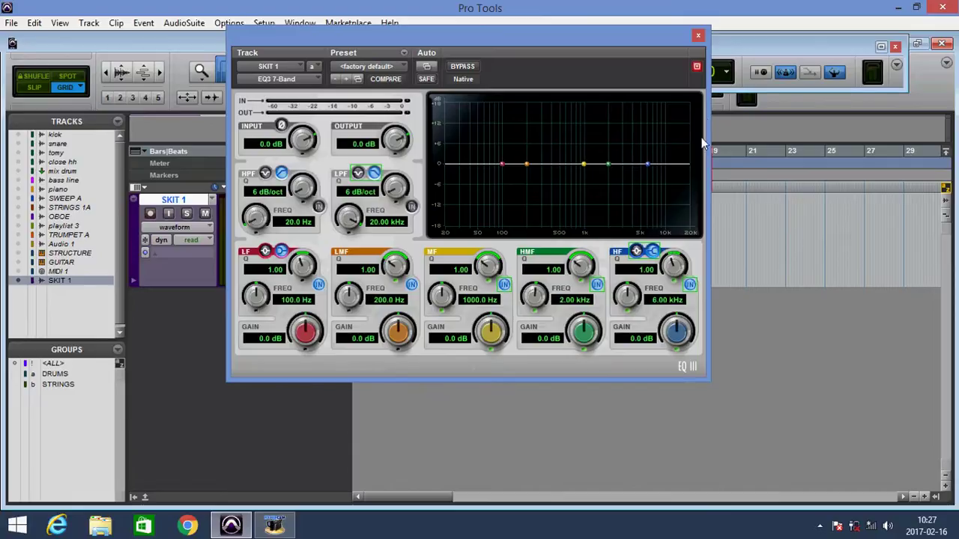
{"action": "left_click", "coordinate": [697, 35]}
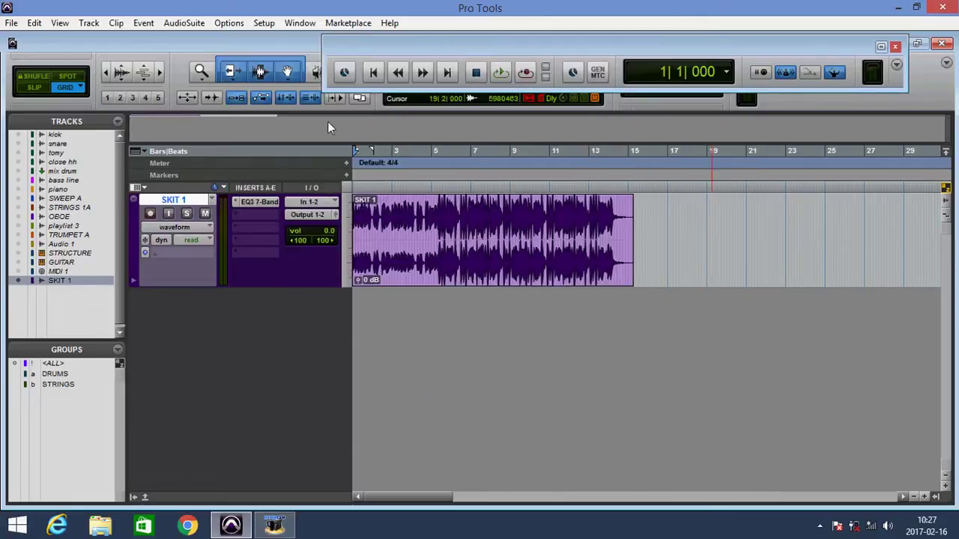
Step: Switch the SKIT 1 track view to the High-Mid Band Gain automation of the EQ3 7-Band
{"action": "left_click", "coordinate": [205, 227]}
{"action": "mouse_move", "coordinate": [266, 351]}
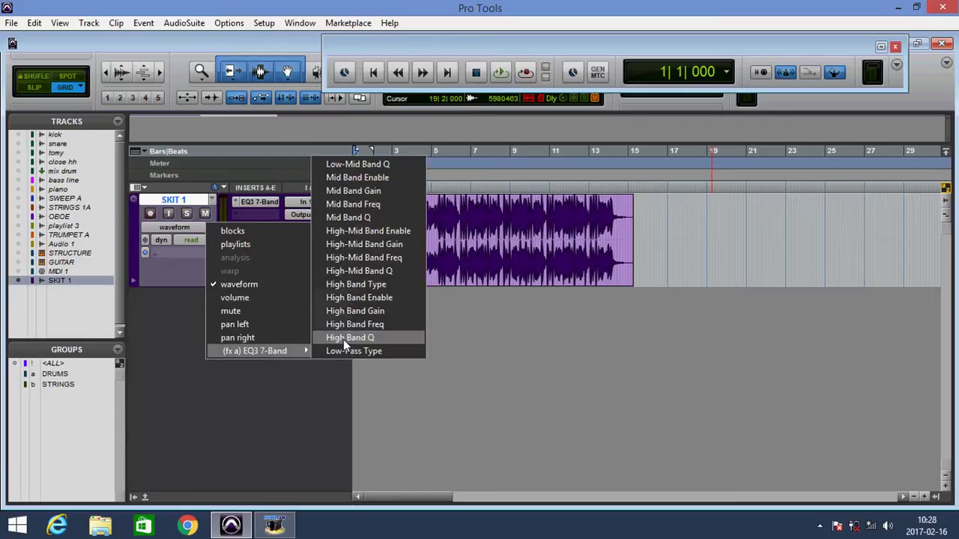
{"action": "left_click", "coordinate": [369, 247]}
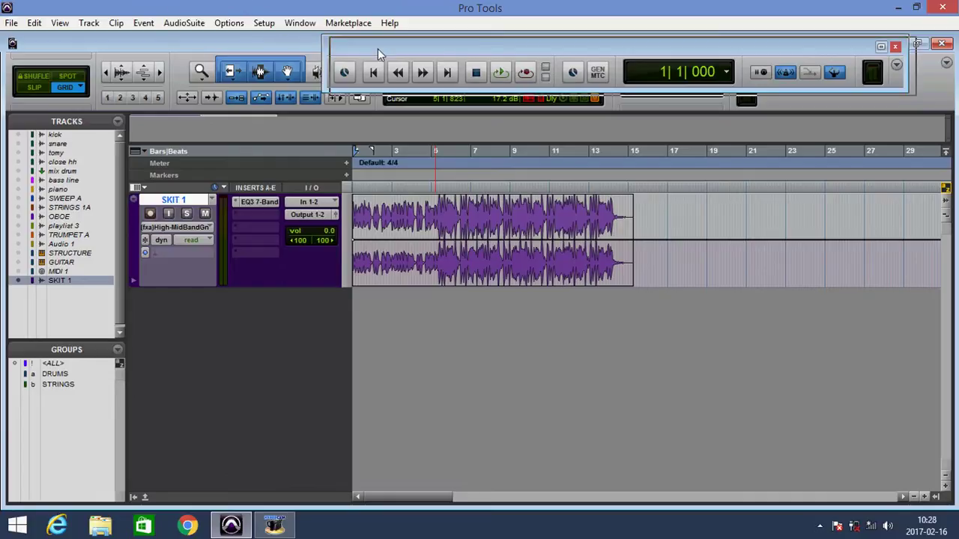
Step: Draw a freehand Mid Band Freq automation curve over the SKIT 1 clip with the Pencil tool, keeping that parameter as the track view
{"action": "left_click_drag", "start_coordinate": [378, 48], "coordinate": [544, 36]}
{"action": "left_click", "coordinate": [346, 73]}
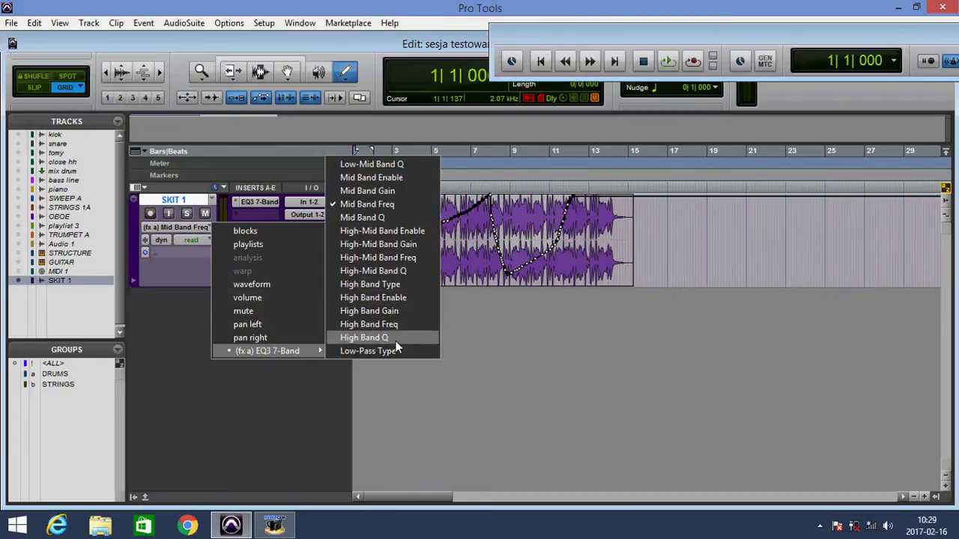
{"action": "left_click", "coordinate": [379, 203]}
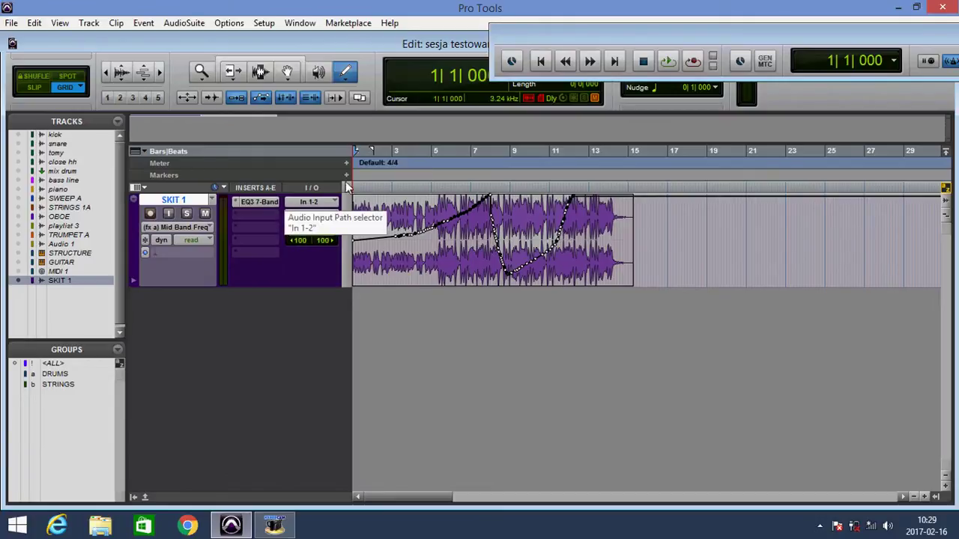
Step: Play the session with the EQ3 7-Band window open to watch the automated parameters, then stop playback and close the window
{"action": "left_click", "coordinate": [257, 203]}
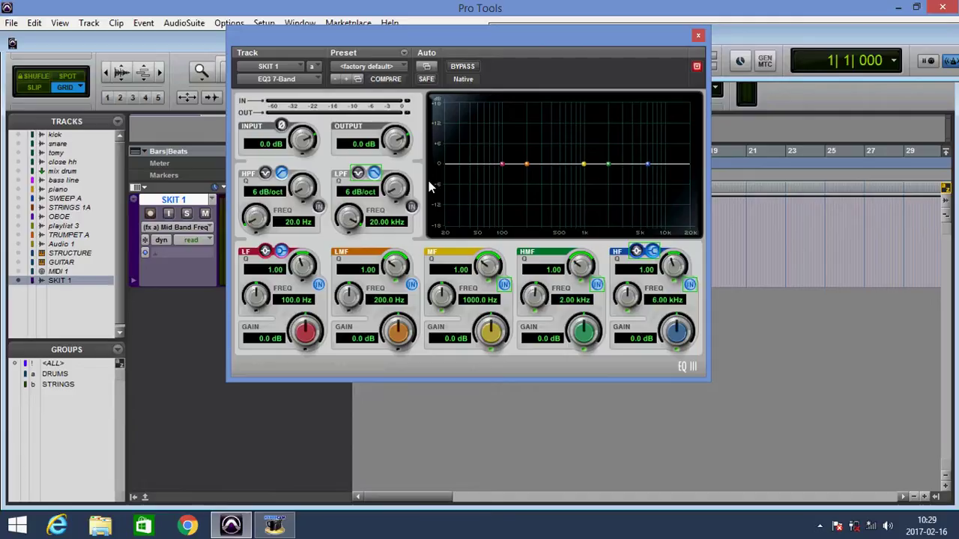
{"action": "key", "text": "space"}
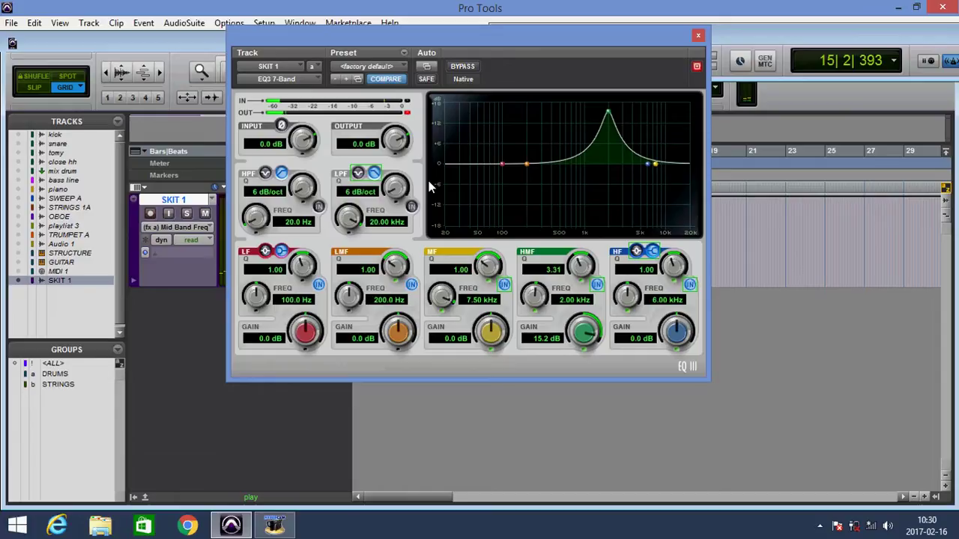
{"action": "key", "text": "space"}
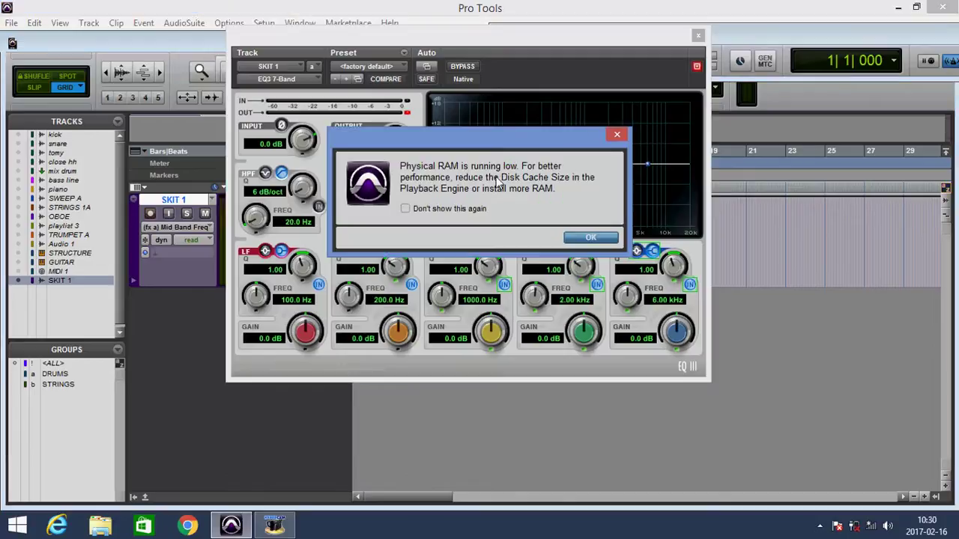
{"action": "left_click", "coordinate": [569, 238]}
{"action": "left_click", "coordinate": [698, 35]}
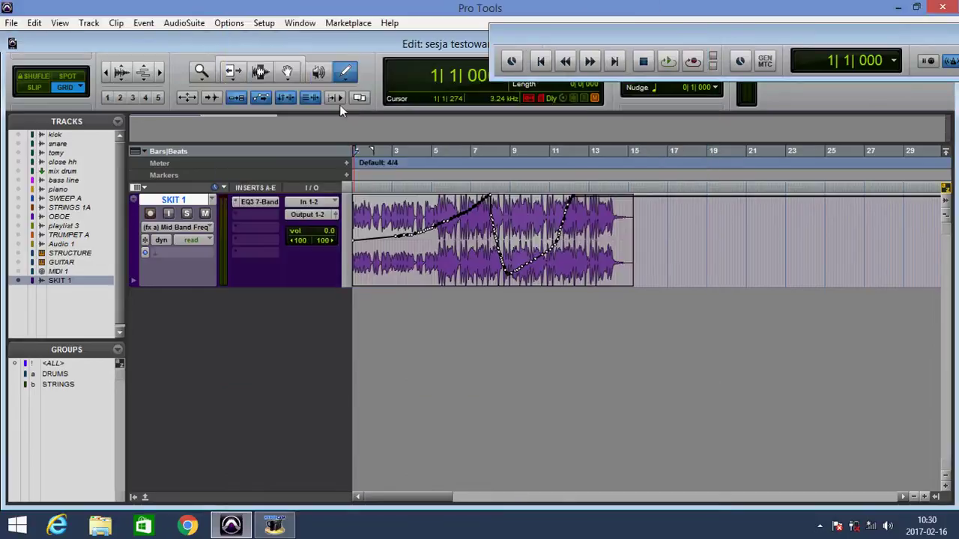
Step: Remove the EQ3 7-Band from the SKIT 1 track together with its automation data
{"action": "left_click", "coordinate": [249, 204]}
{"action": "left_click", "coordinate": [248, 205]}
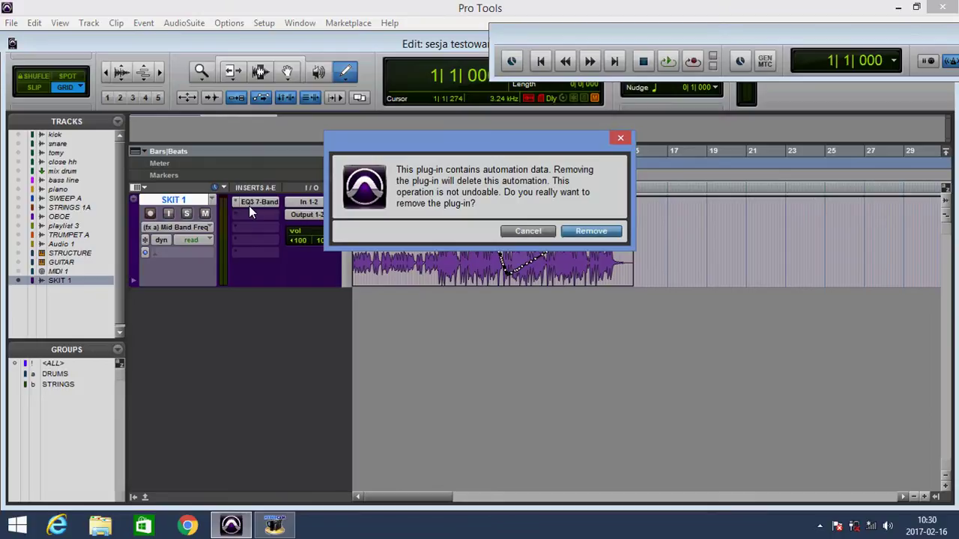
{"action": "left_click", "coordinate": [591, 231]}
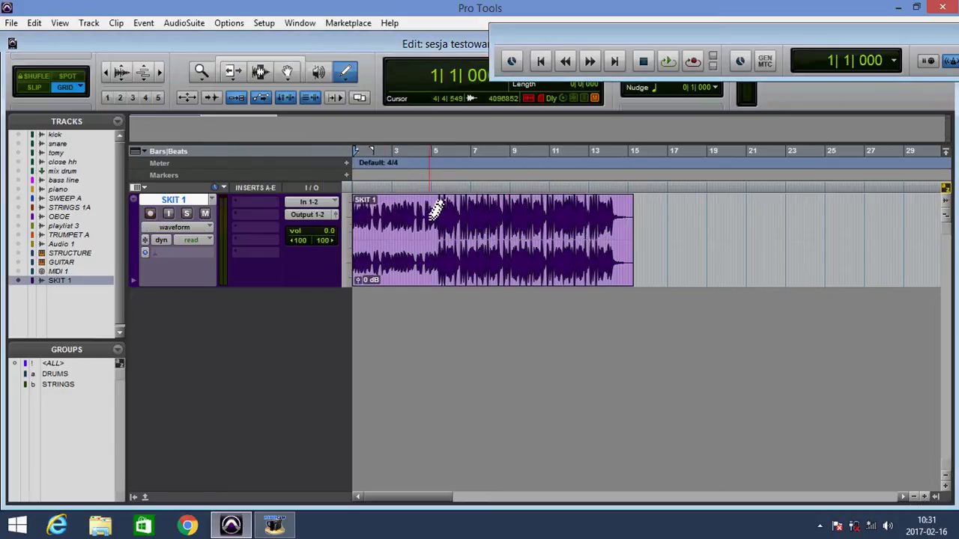
Step: Insert the Waves Audio H-Reverb (stereo) on the first insert of the SKIT 1 track and expand its full set of controls
{"action": "left_click", "coordinate": [242, 201]}
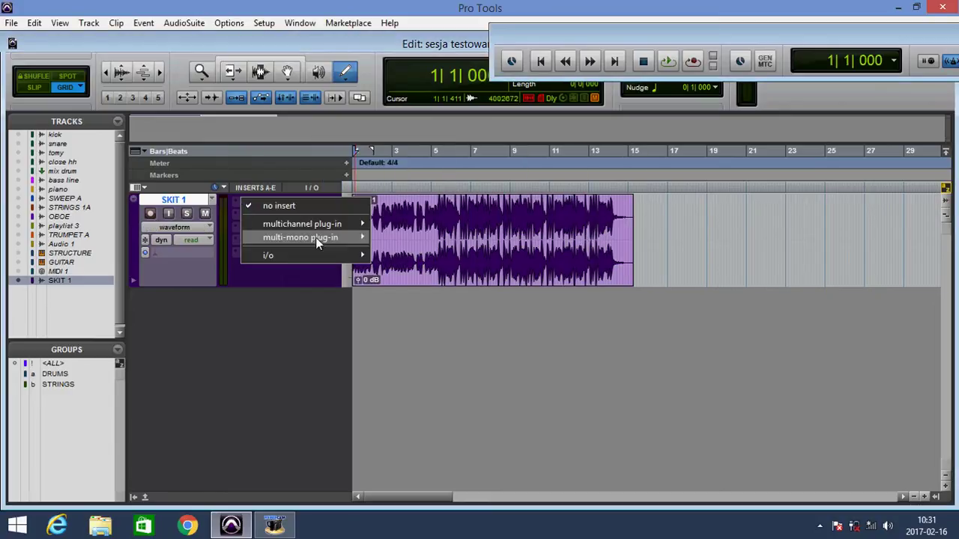
{"action": "mouse_move", "coordinate": [330, 227]}
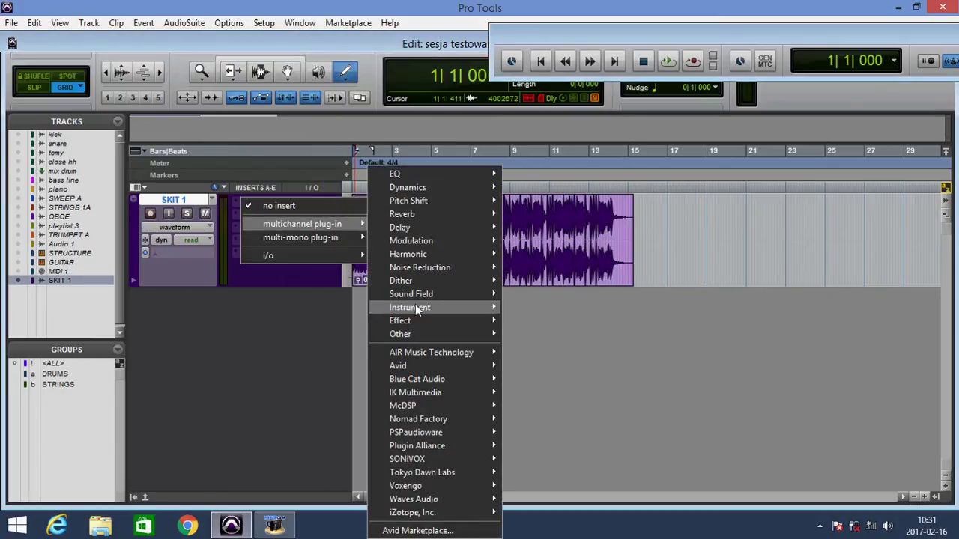
{"action": "mouse_move", "coordinate": [444, 499]}
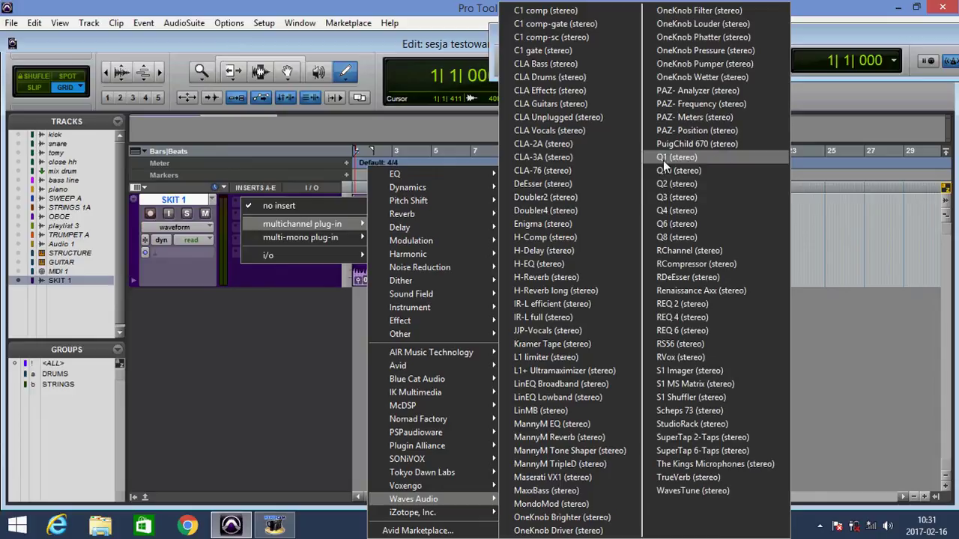
{"action": "left_click", "coordinate": [590, 279]}
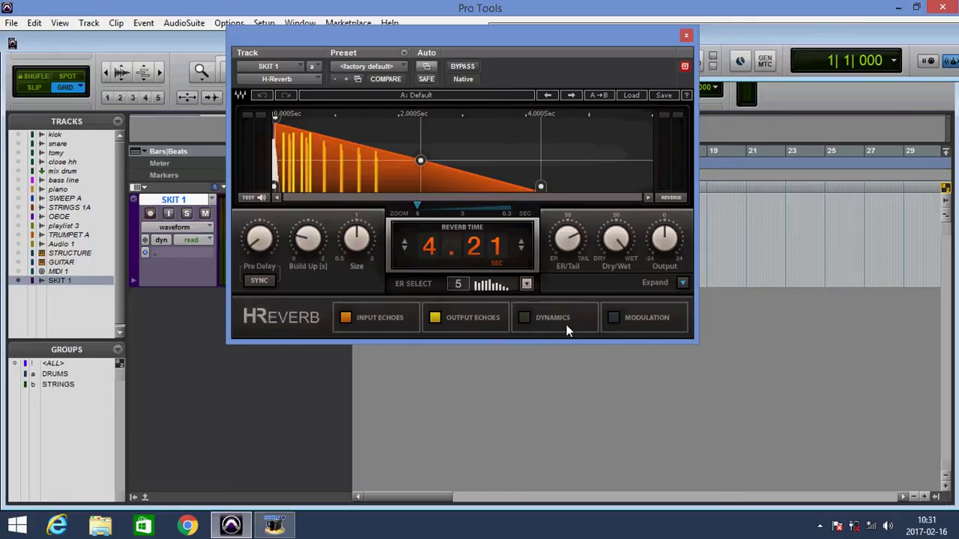
{"action": "left_click", "coordinate": [683, 283]}
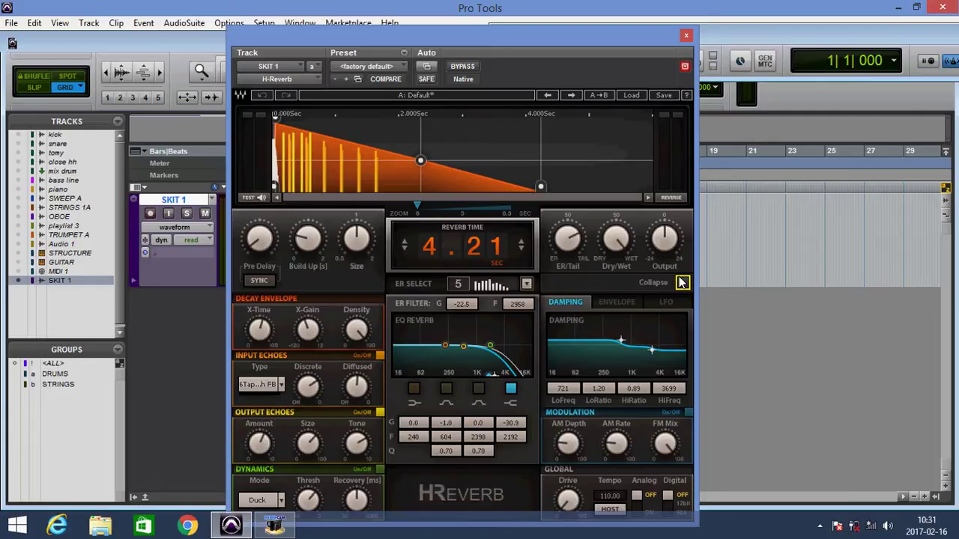
Step: Examine the list of automatable H-Reverb parameters, leave it without adding any, and close the plug-in window
{"action": "right_click", "coordinate": [664, 240]}
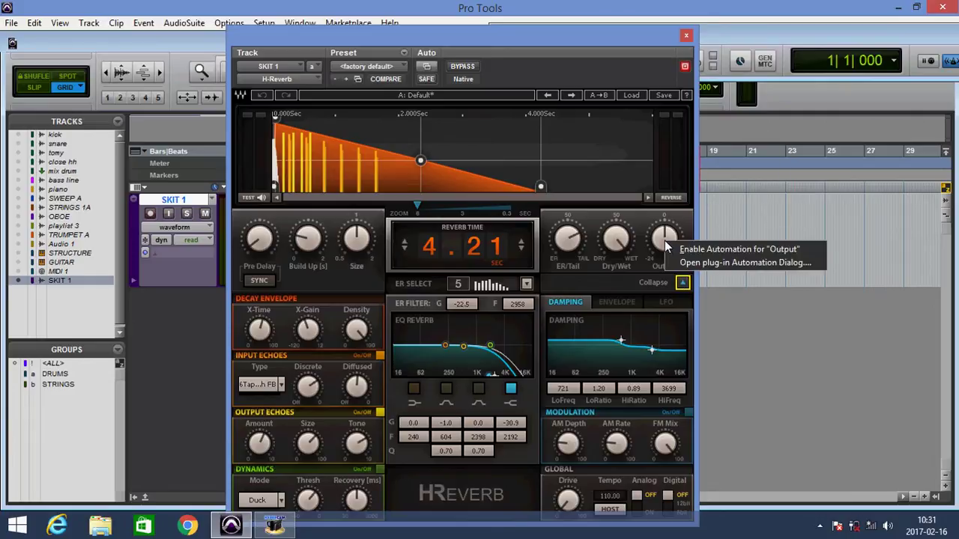
{"action": "left_click", "coordinate": [695, 265]}
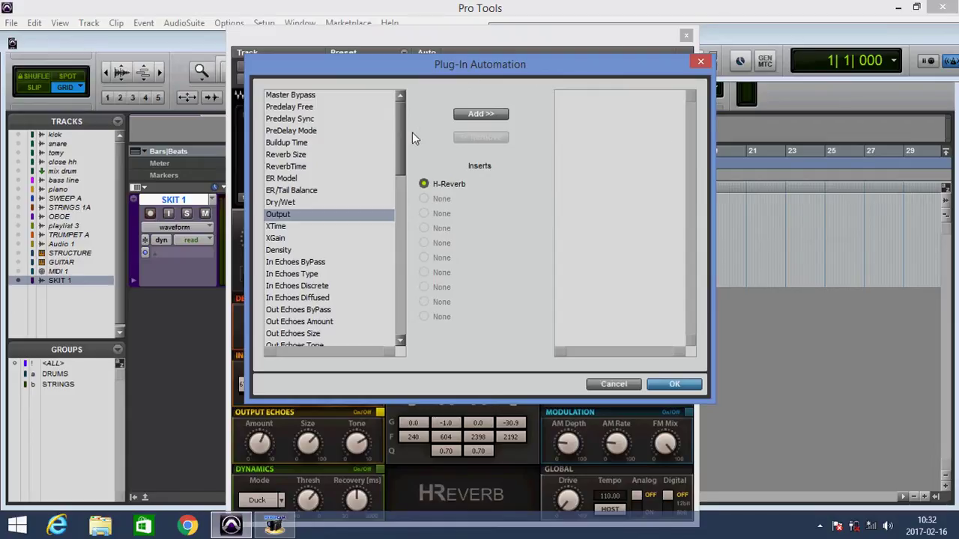
{"action": "left_click_drag", "start_coordinate": [401, 168], "coordinate": [384, 341]}
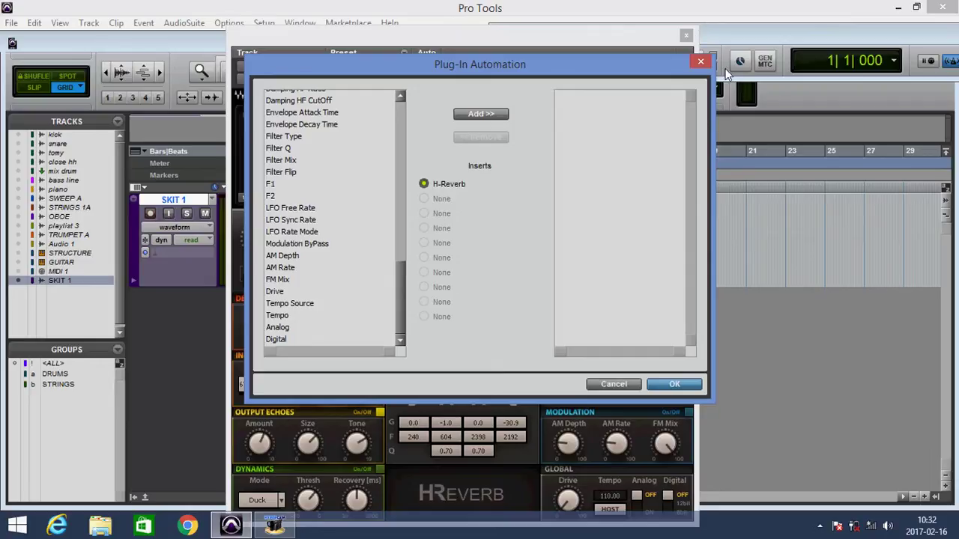
{"action": "left_click", "coordinate": [707, 62]}
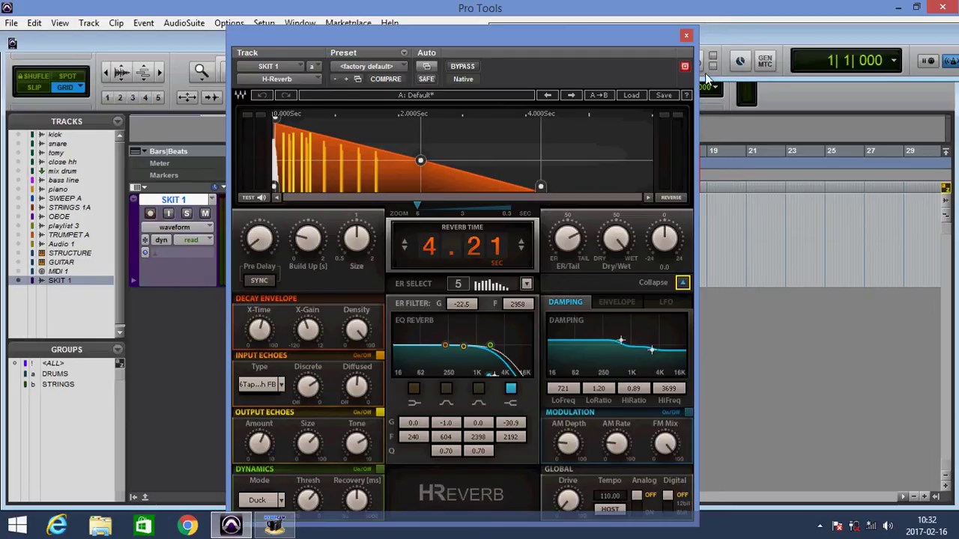
{"action": "left_click", "coordinate": [685, 36]}
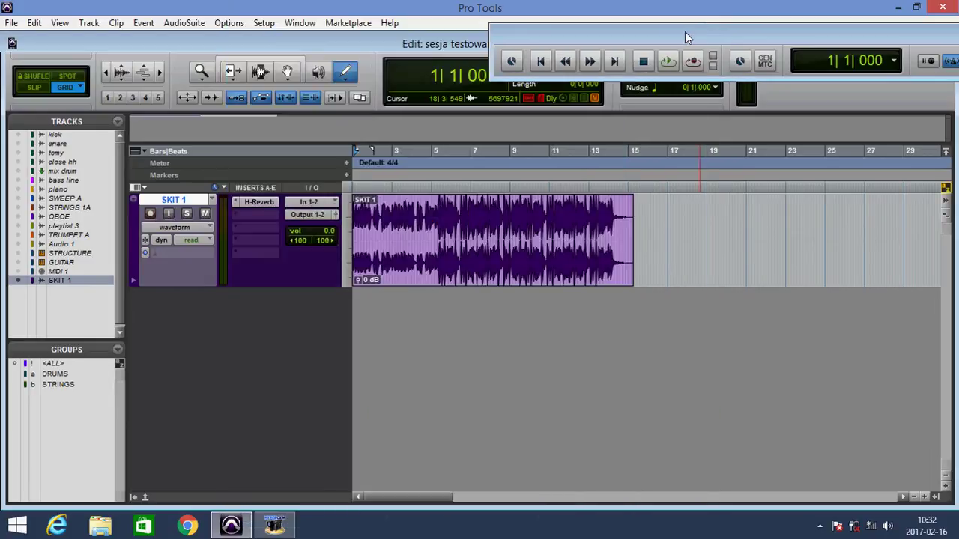